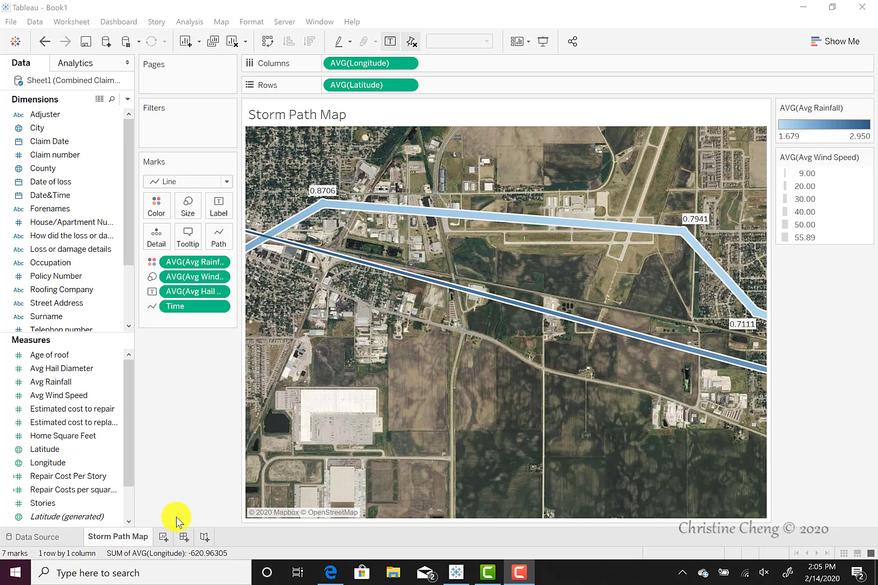
# Step: Duplicate the Storm Path Map worksheet and rename the copy 'Filtered Storm Path Map'
pyautogui.rightClick(139, 539)
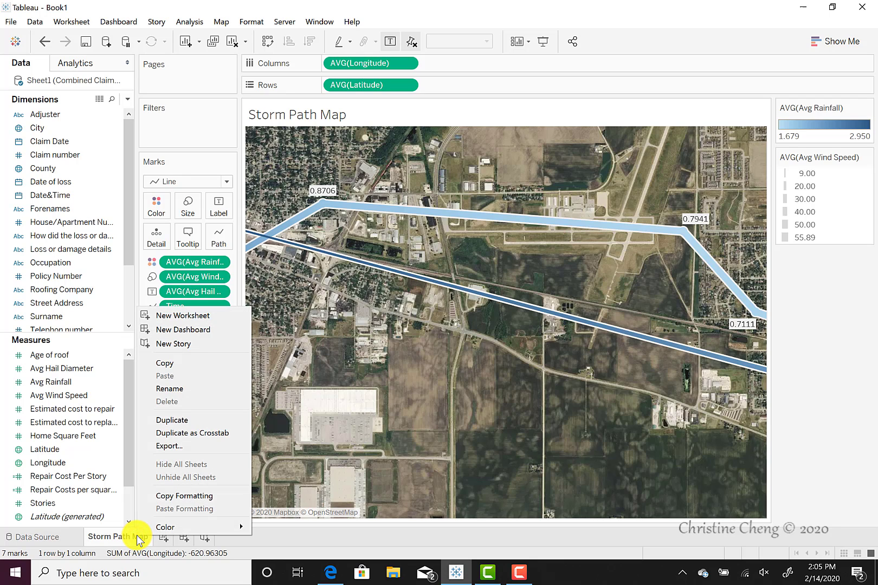
pyautogui.click(180, 421)
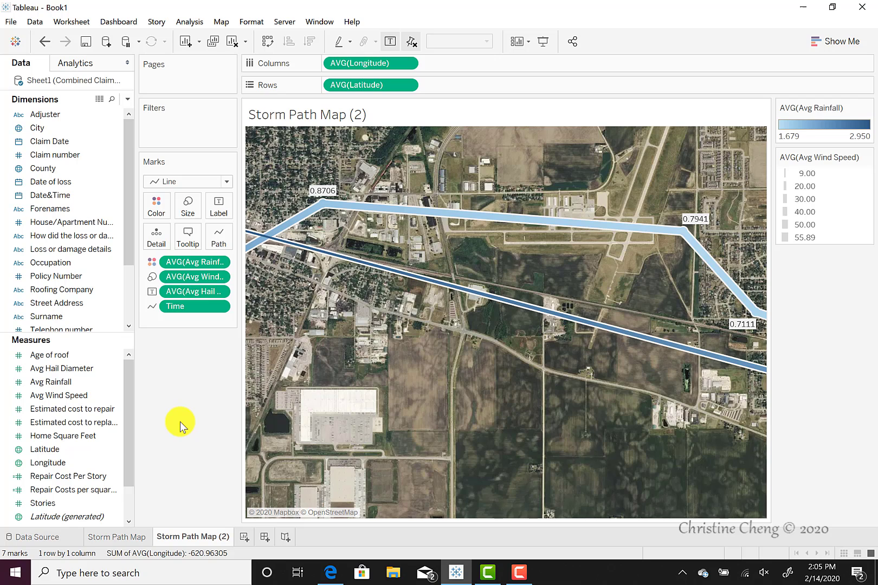
pyautogui.moveTo(193, 536)
pyautogui.rightClick(185, 541)
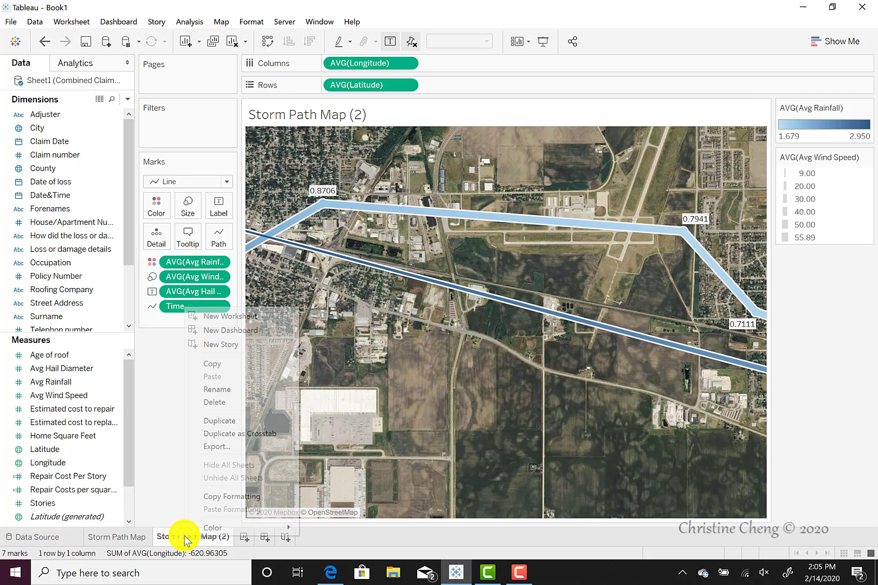
pyautogui.click(225, 388)
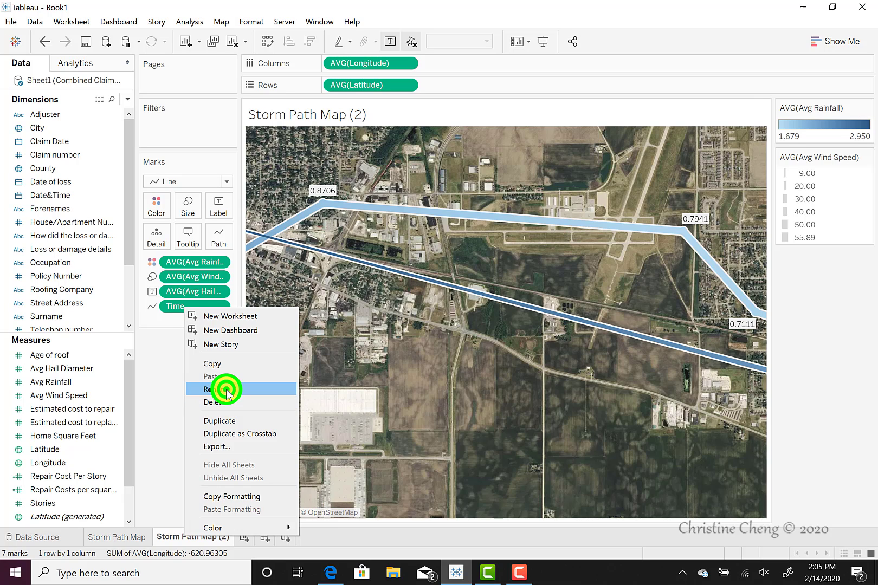
pyautogui.write('Filtered STorm')
pyautogui.press('BackSpace')
pyautogui.press('BackSpace')
pyautogui.press('BackSpace')
pyautogui.write('torm Path Map')
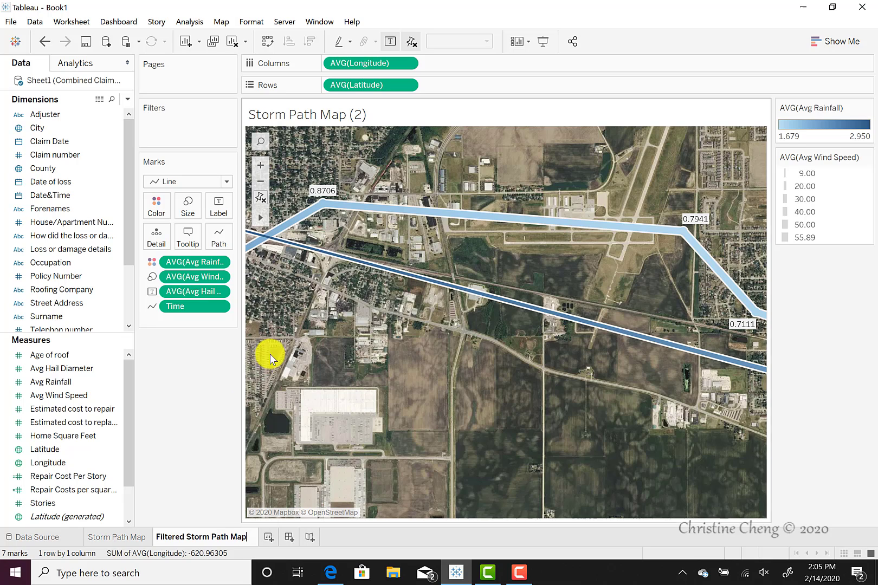
pyautogui.click(218, 409)
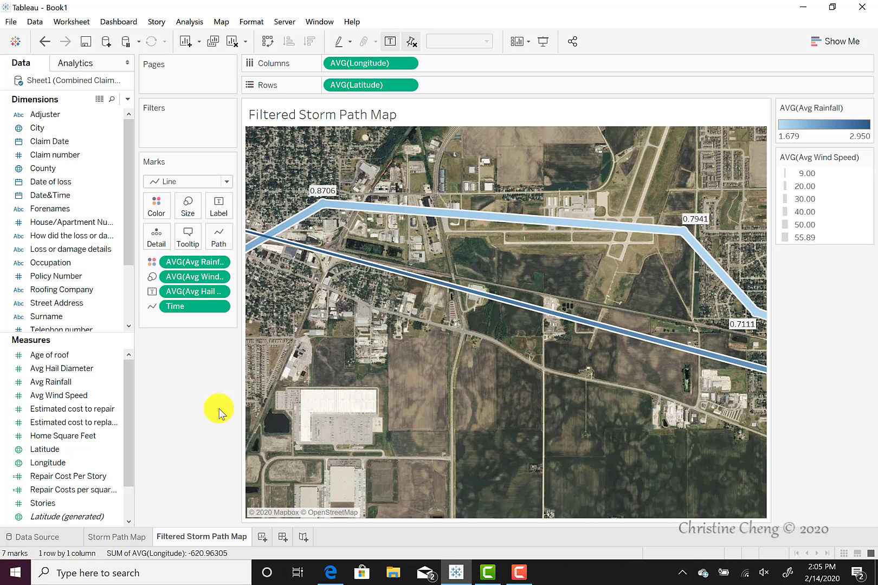
# Step: Add Avg Hail Diameter to the Filters shelf as an Average and continue to its value settings
pyautogui.click(86, 373)
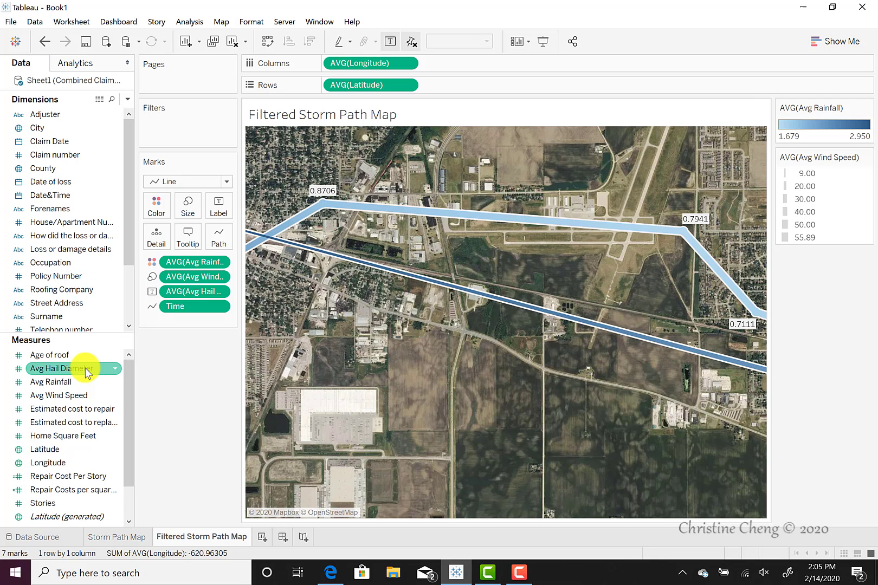
pyautogui.moveTo(86, 372); pyautogui.dragTo(208, 127)
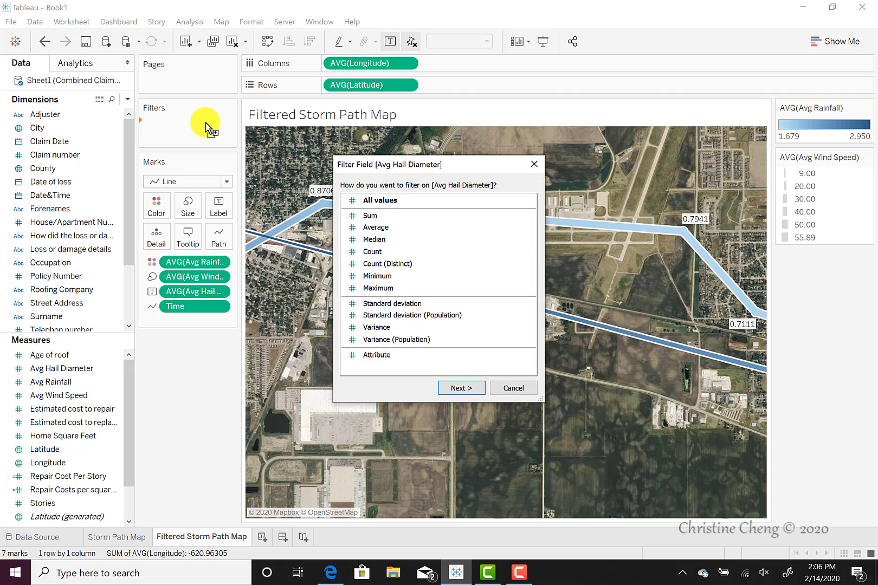
pyautogui.click(384, 231)
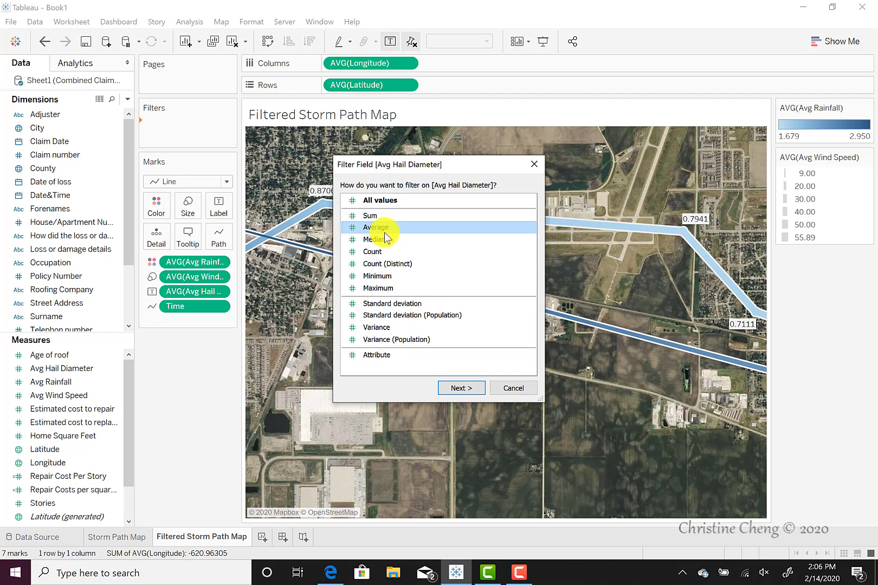
pyautogui.click(460, 387)
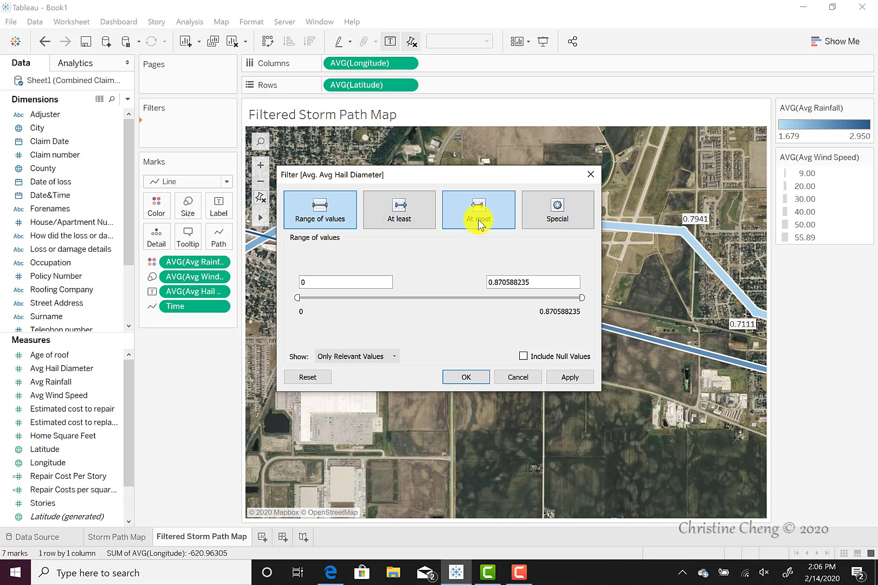
# Step: Set the hail diameter filter to an At most condition and select its 0.870588235 upper value
pyautogui.click(545, 216)
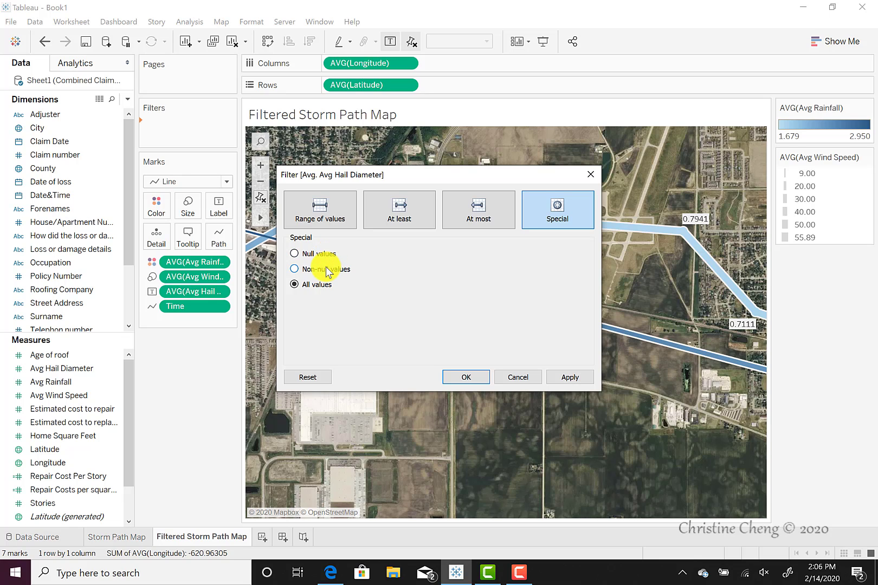
pyautogui.click(478, 214)
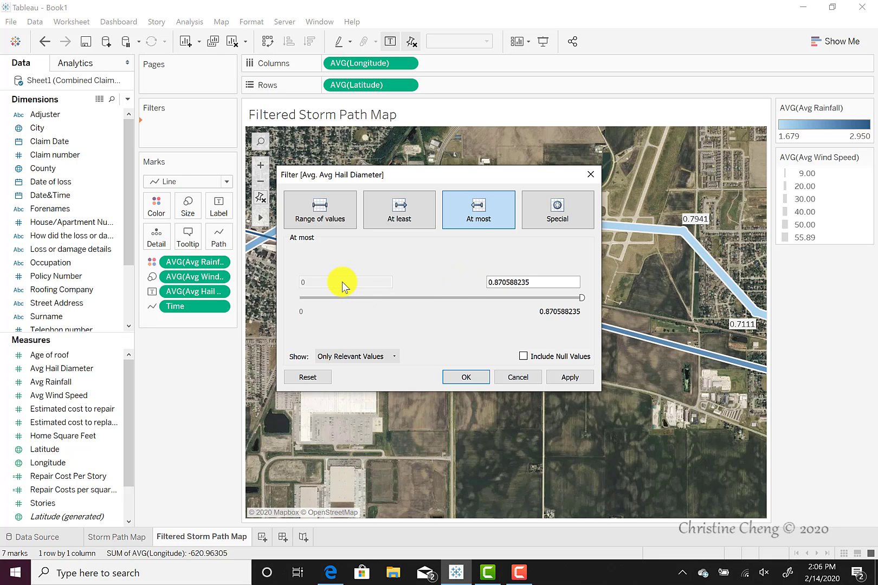
pyautogui.click(525, 284)
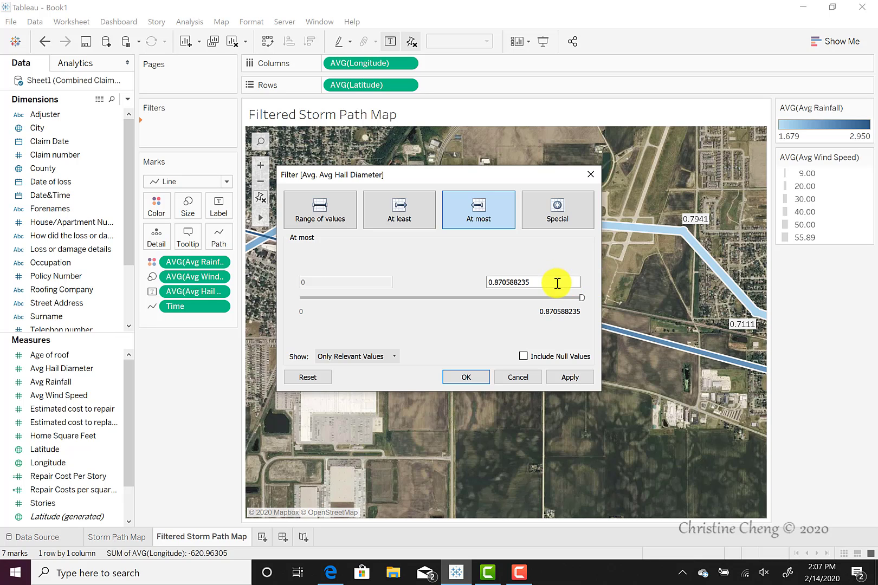
# Step: Change the At most hail diameter value to 0, apply it and confirm the filter
pyautogui.moveTo(557, 283); pyautogui.dragTo(480, 277)
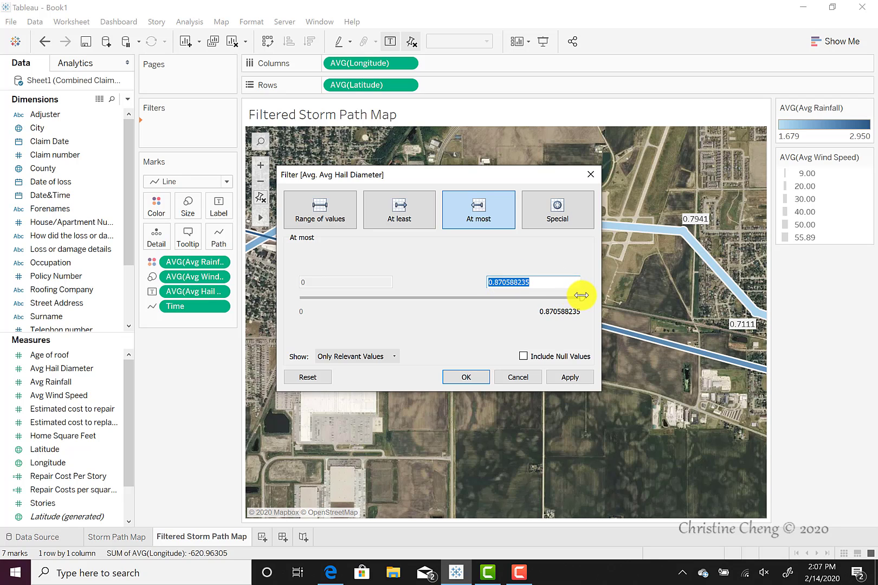
pyautogui.moveTo(578, 297)
pyautogui.mouseDown()
pyautogui.moveTo(495, 291)
pyautogui.moveTo(578, 303)
pyautogui.mouseUp()
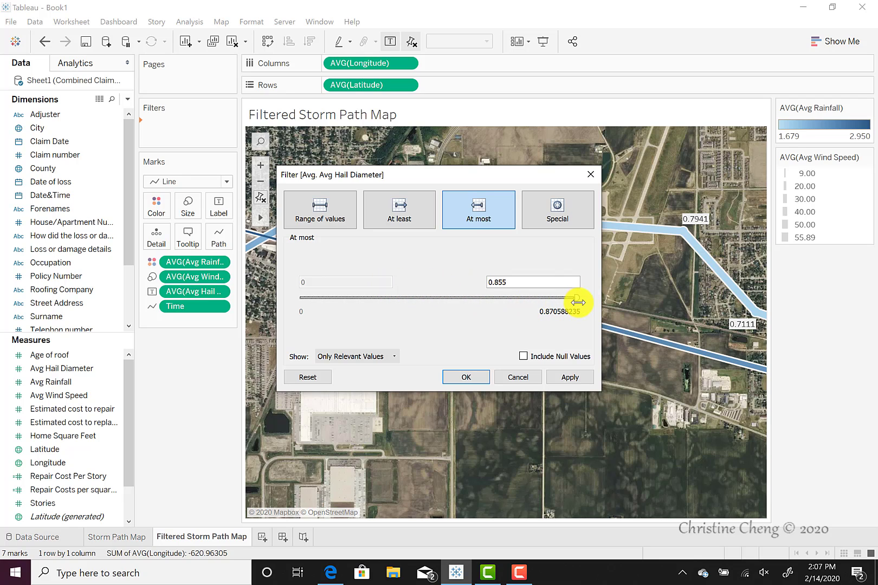
pyautogui.click(535, 281)
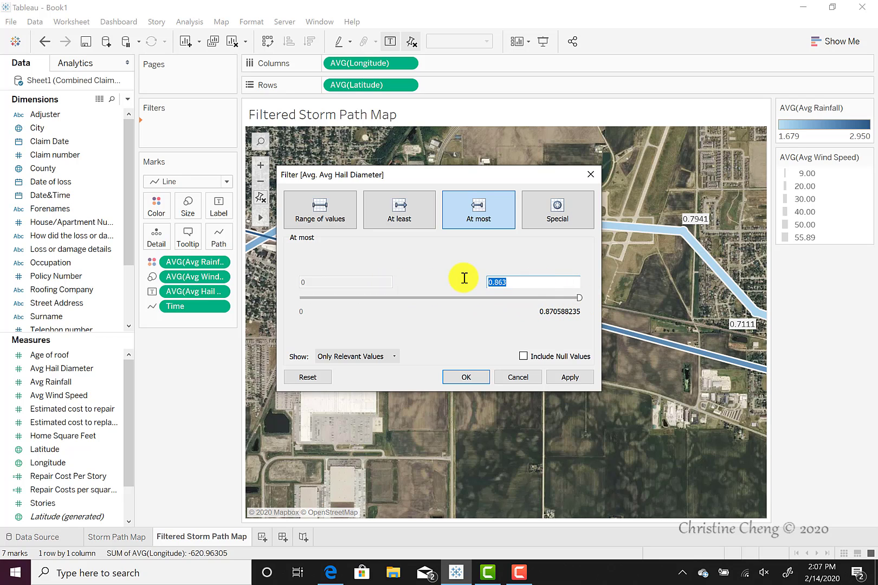
pyautogui.write('0')
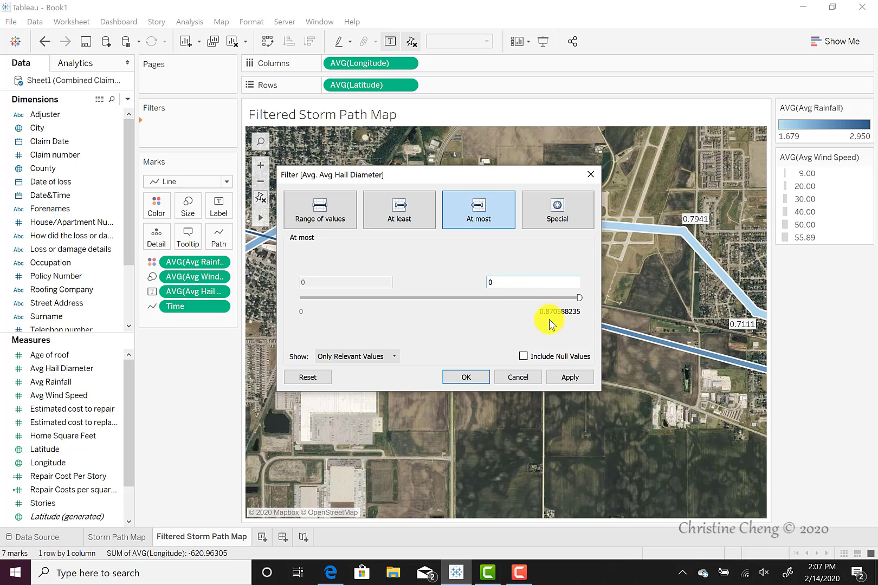
pyautogui.click(569, 377)
pyautogui.click(569, 376)
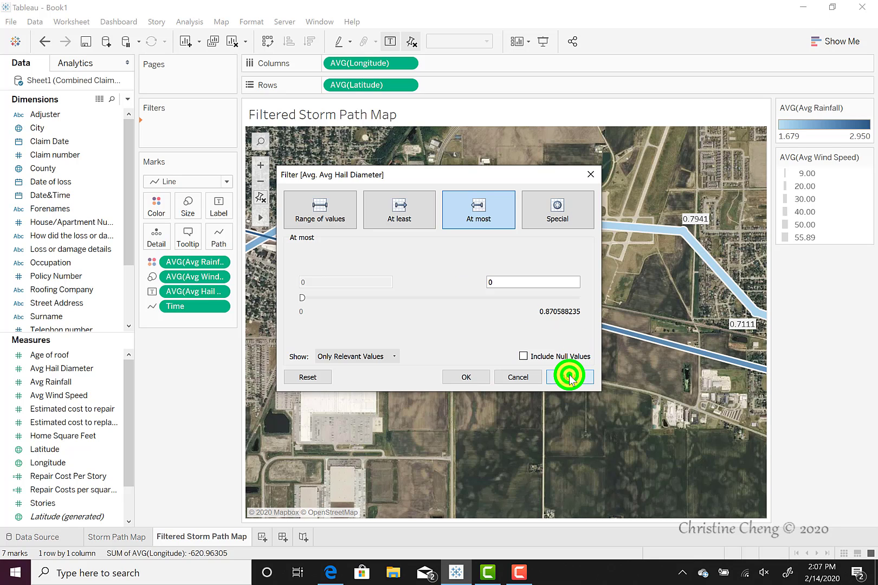
pyautogui.click(472, 378)
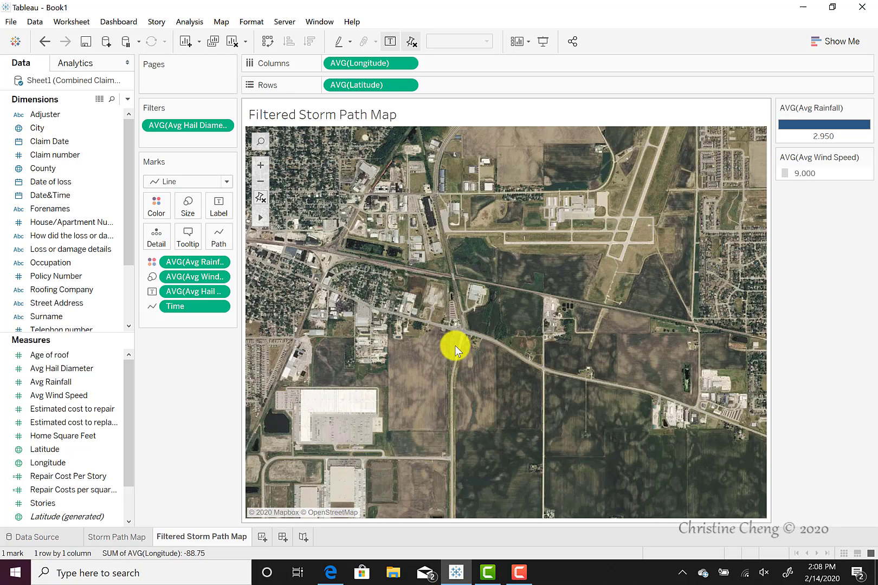
pyautogui.moveTo(260, 217)
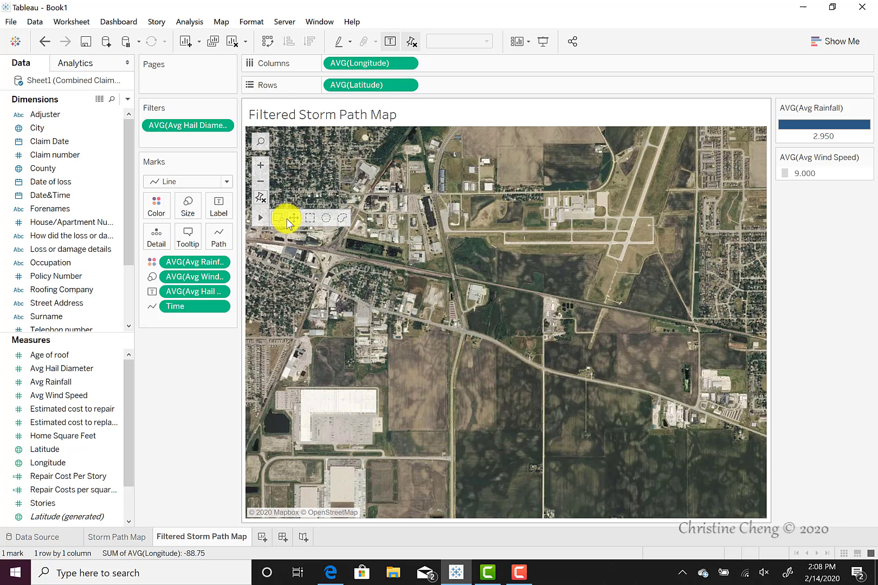
# Step: Pan the map to centre the single mark showing zero hail, 2.95 rainfall and wind speed 9
pyautogui.click(292, 217)
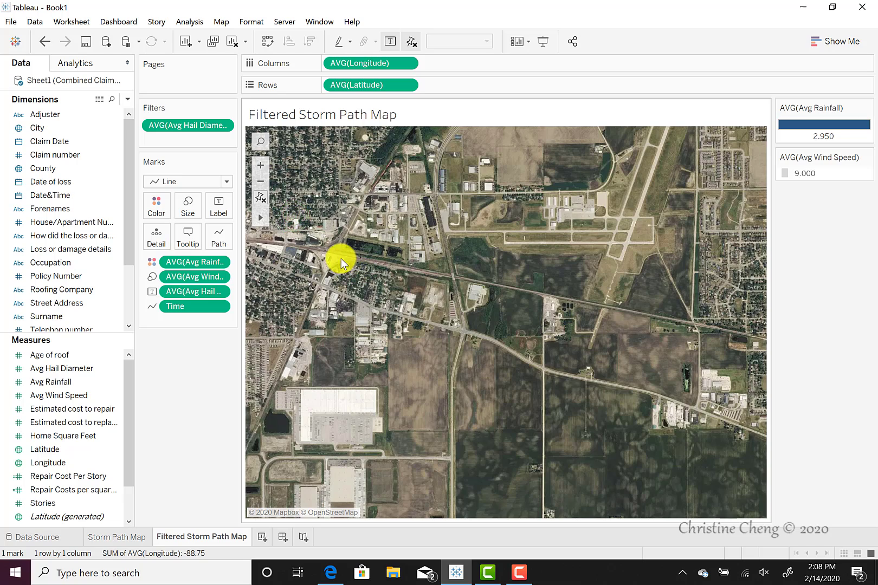
pyautogui.moveTo(320, 229); pyautogui.dragTo(345, 228)
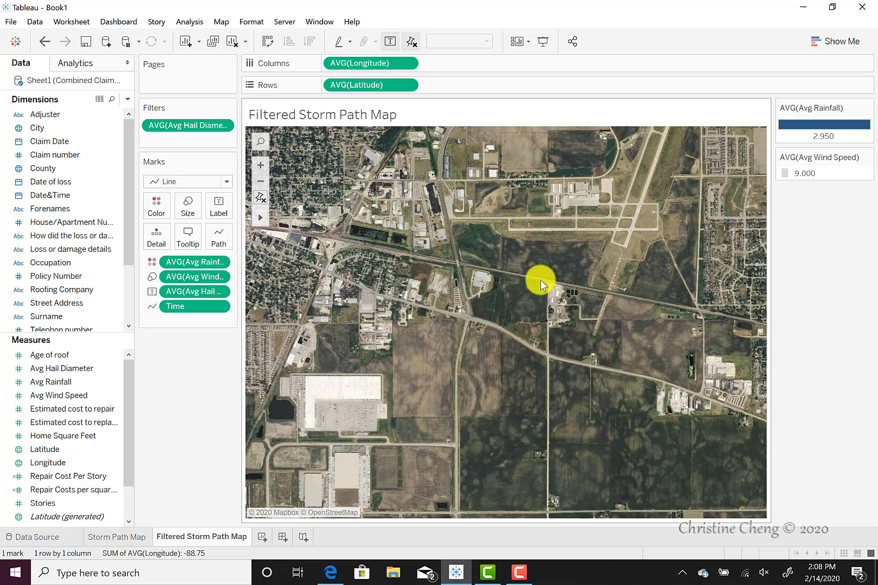
pyautogui.moveTo(540, 280)
pyautogui.mouseDown()
pyautogui.moveTo(436, 303)
pyautogui.moveTo(609, 319)
pyautogui.mouseUp()
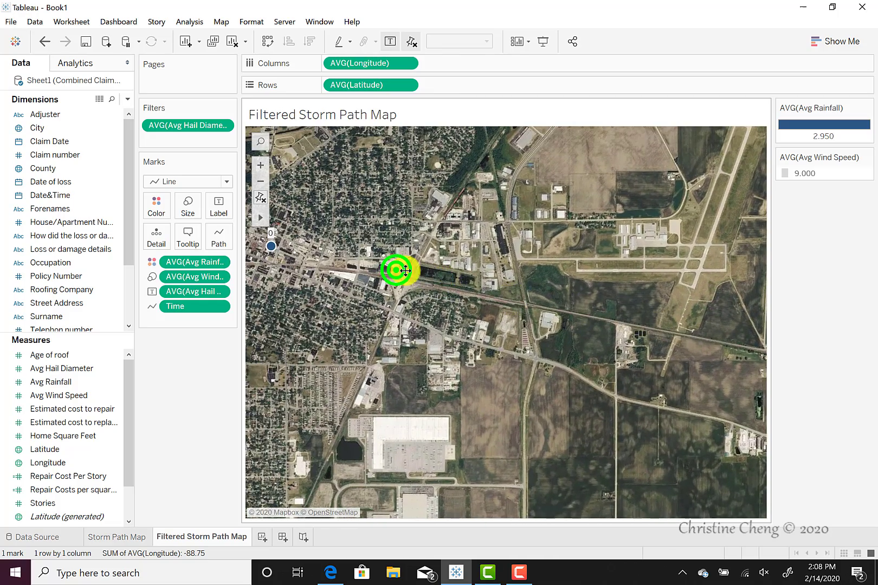
pyautogui.moveTo(392, 266); pyautogui.dragTo(470, 274)
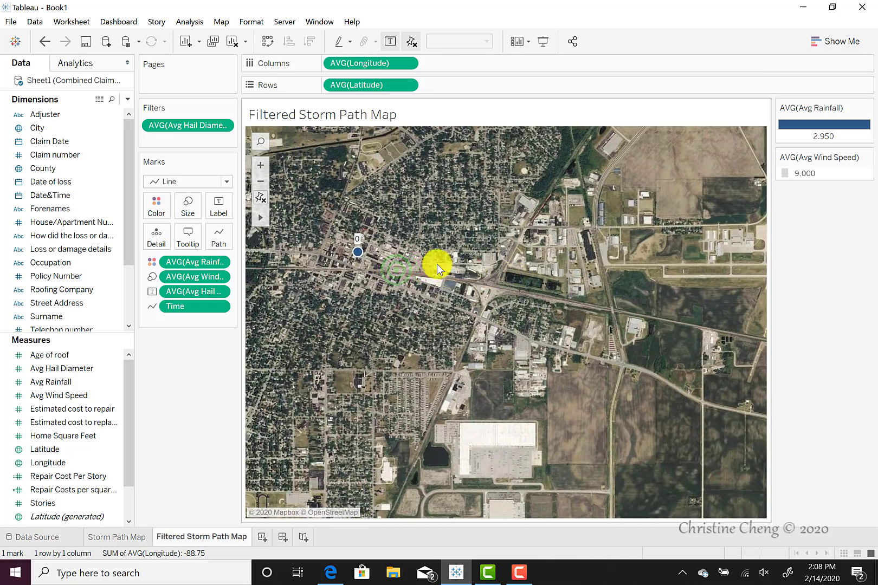
pyautogui.moveTo(418, 256); pyautogui.dragTo(464, 264)
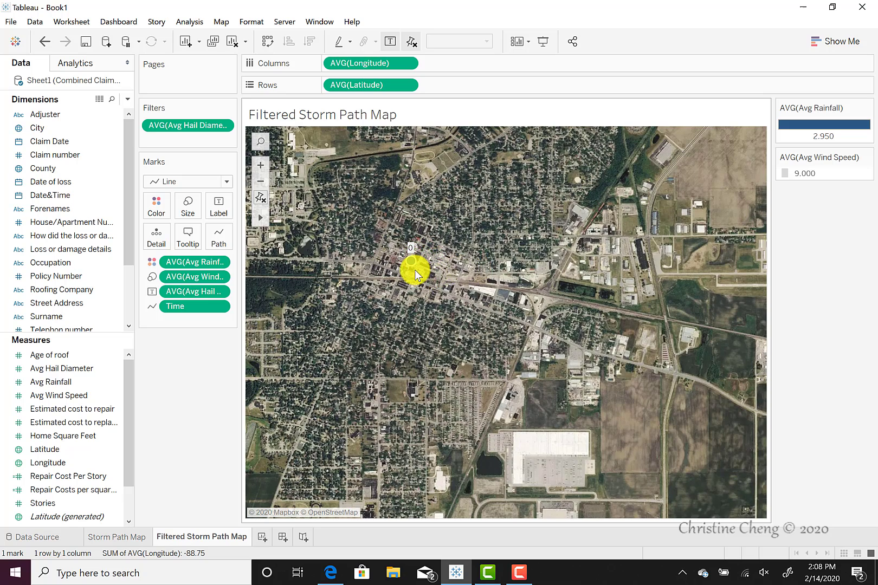
pyautogui.moveTo(410, 248)
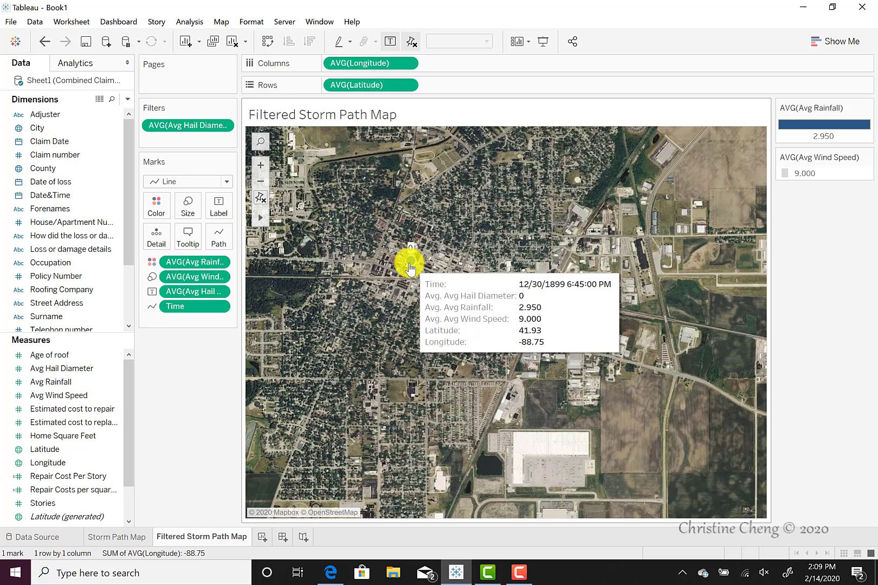
# Step: Put House/Apartment Number on the Detail card so the mark shows number 519
pyautogui.click(72, 226)
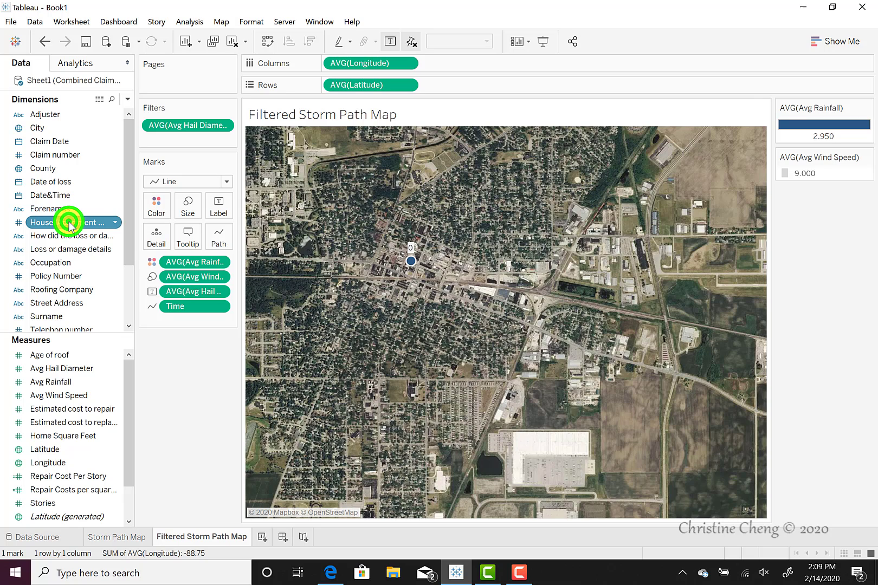
pyautogui.moveTo(69, 220); pyautogui.dragTo(161, 246)
pyautogui.moveTo(261, 265)
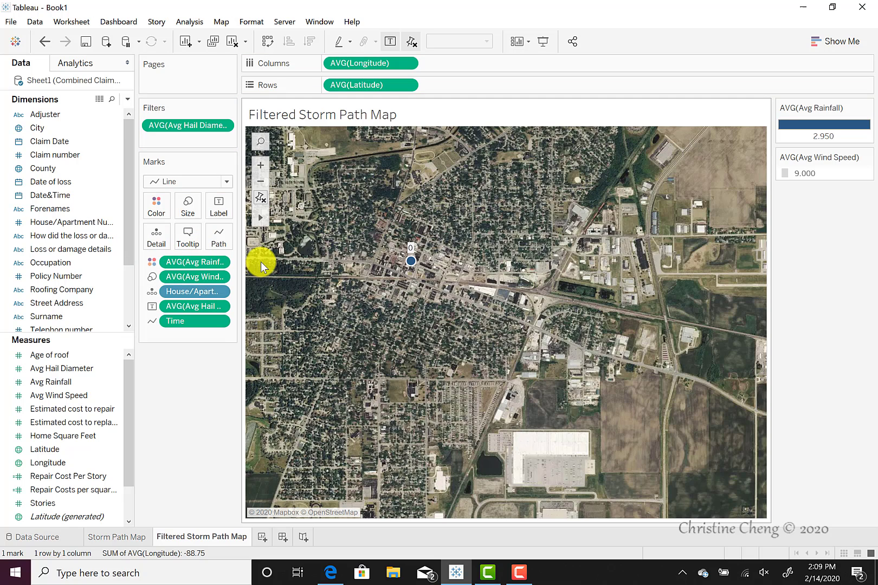